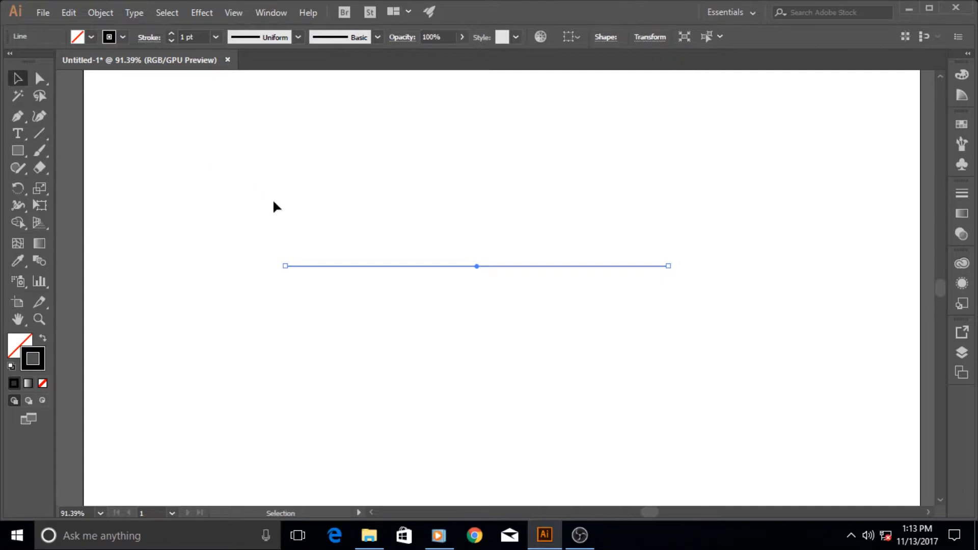
Set the selected line's stroke weight to 40 pt.
{"action": "key", "text": "ctrl+space"}
{"action": "left_click_drag", "start_coordinate": [273, 201], "coordinate": [390, 211]}
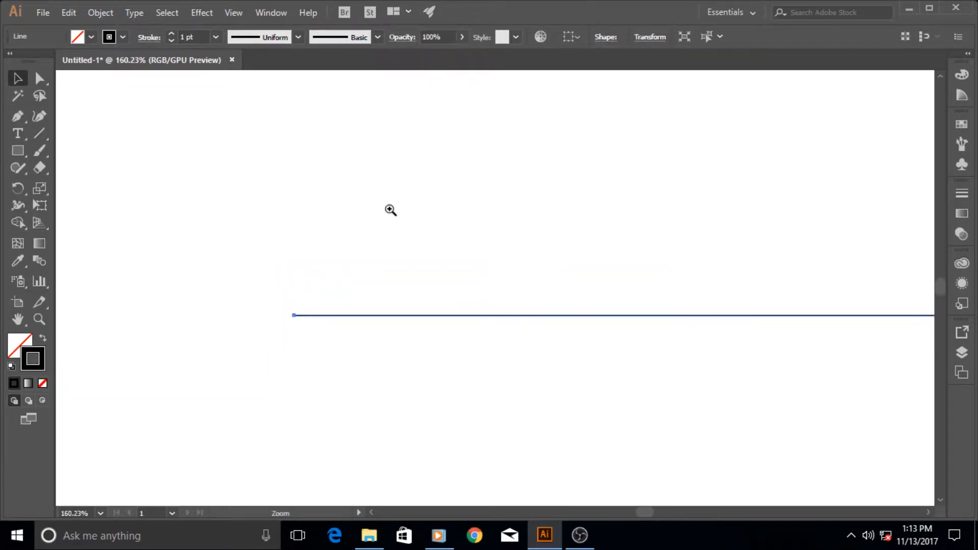
{"action": "left_click_drag", "start_coordinate": [491, 283], "coordinate": [330, 254]}
{"action": "key", "text": "ctrl+space"}
{"action": "left_click", "coordinate": [215, 37]}
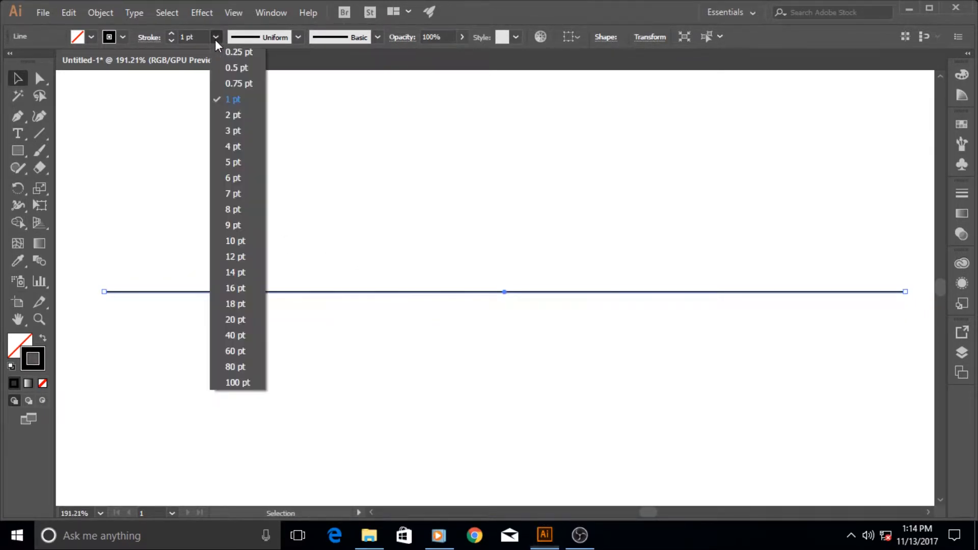
{"action": "left_click", "coordinate": [236, 319]}
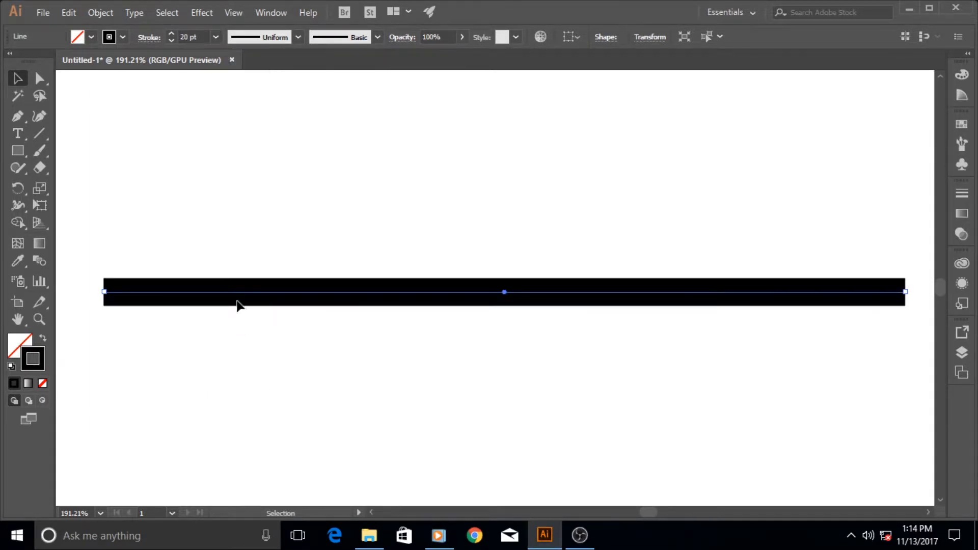
{"action": "left_click", "coordinate": [215, 37]}
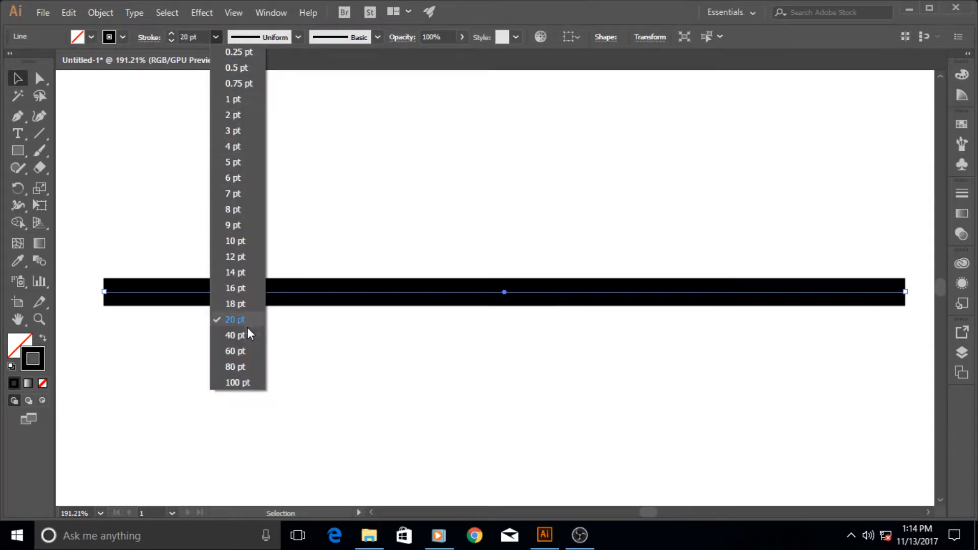
{"action": "left_click", "coordinate": [245, 341]}
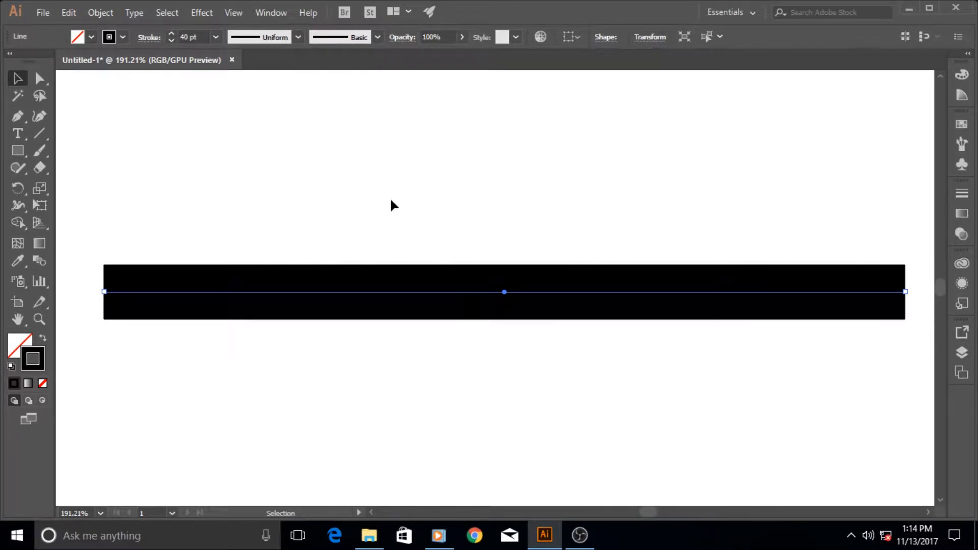
Apply the elliptical width profile to the line's stroke.
{"action": "left_click", "coordinate": [149, 37]}
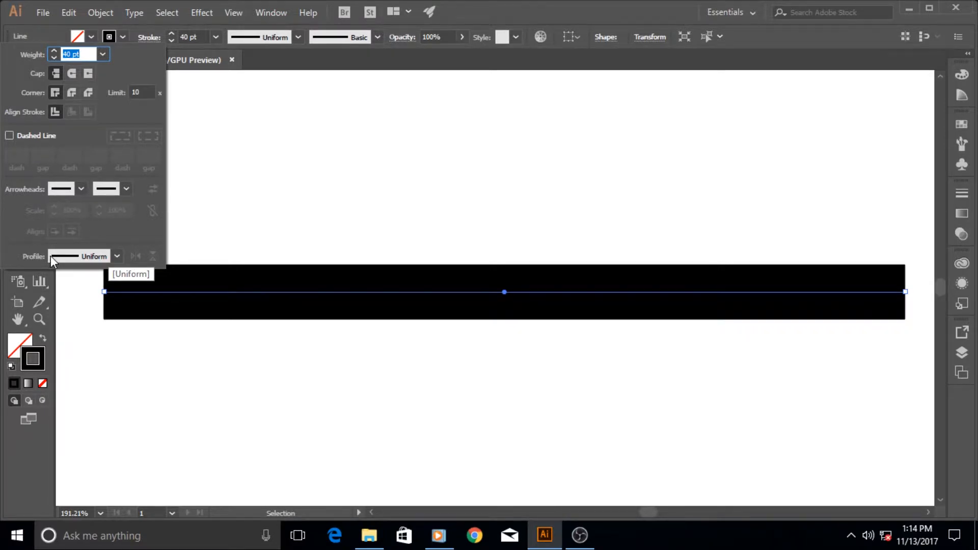
{"action": "left_click", "coordinate": [117, 256]}
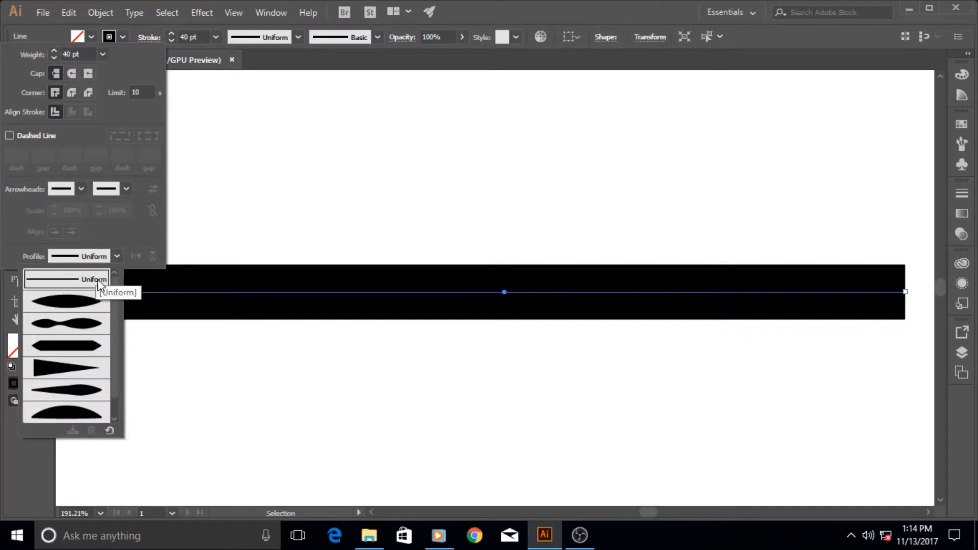
{"action": "left_click", "coordinate": [84, 304]}
{"action": "left_click", "coordinate": [115, 255]}
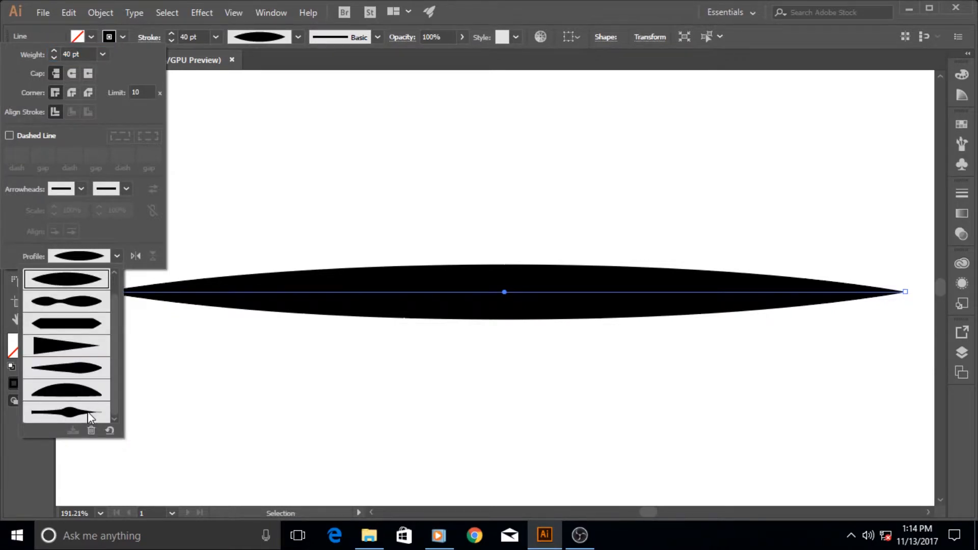
{"action": "left_click", "coordinate": [117, 253]}
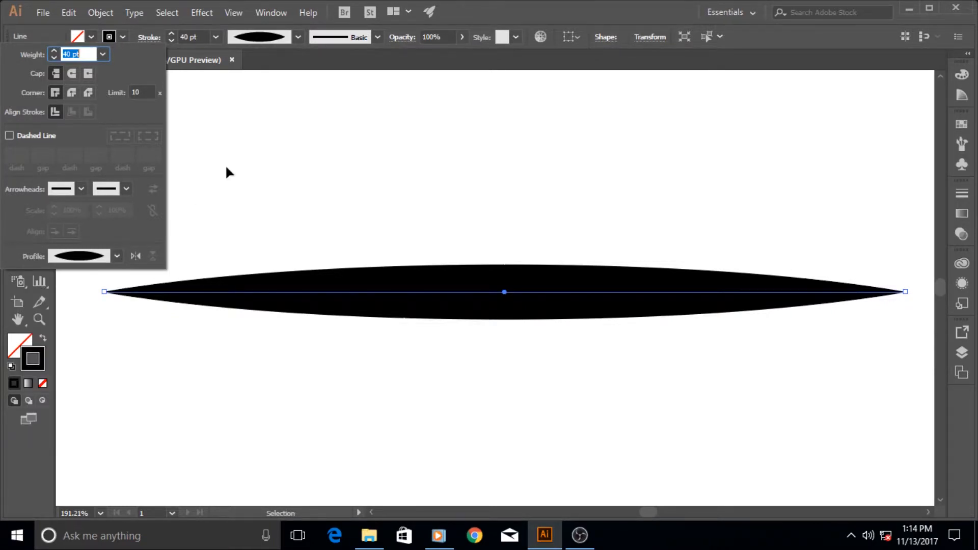
{"action": "left_click", "coordinate": [268, 59]}
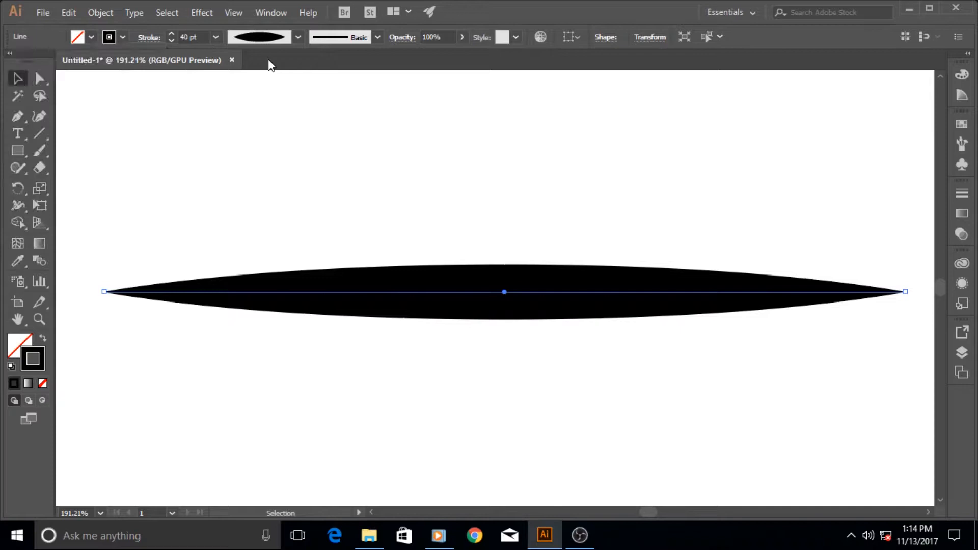
Reset the stroke's width profile to Uniform.
{"action": "left_click", "coordinate": [298, 37]}
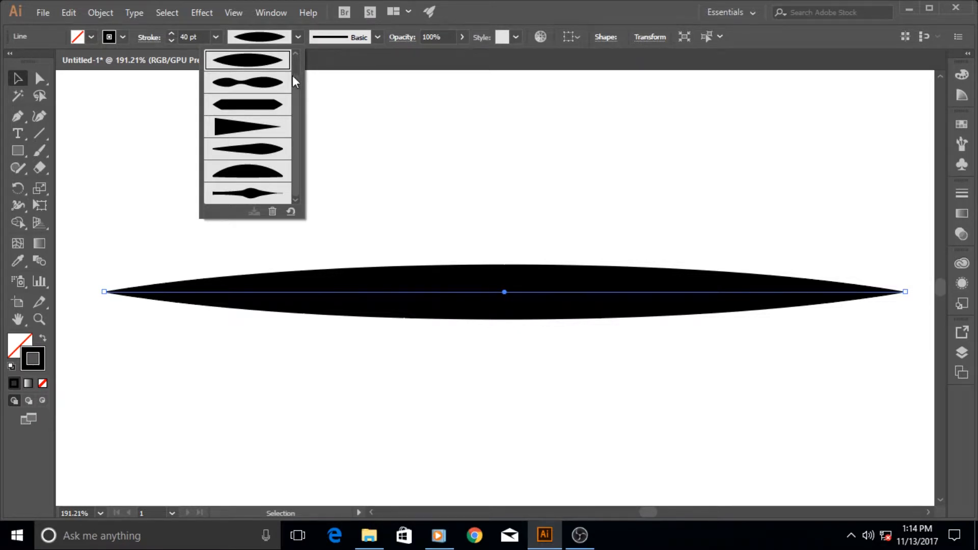
{"action": "scroll", "coordinate": [296, 82], "scroll_direction": "up", "scroll_amount": 1}
{"action": "left_click", "coordinate": [273, 60]}
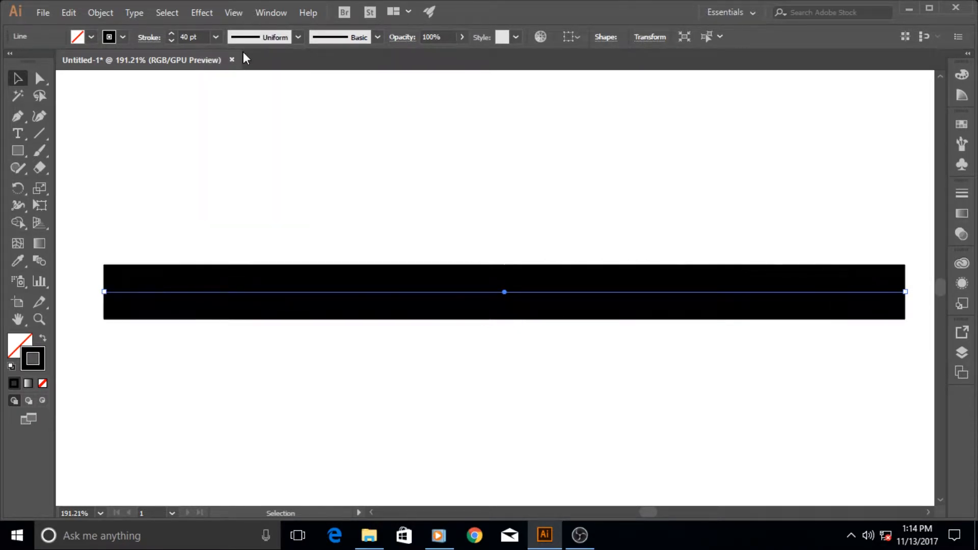
Apply the tapered triangular width profile to the stroke.
{"action": "left_click", "coordinate": [298, 37]}
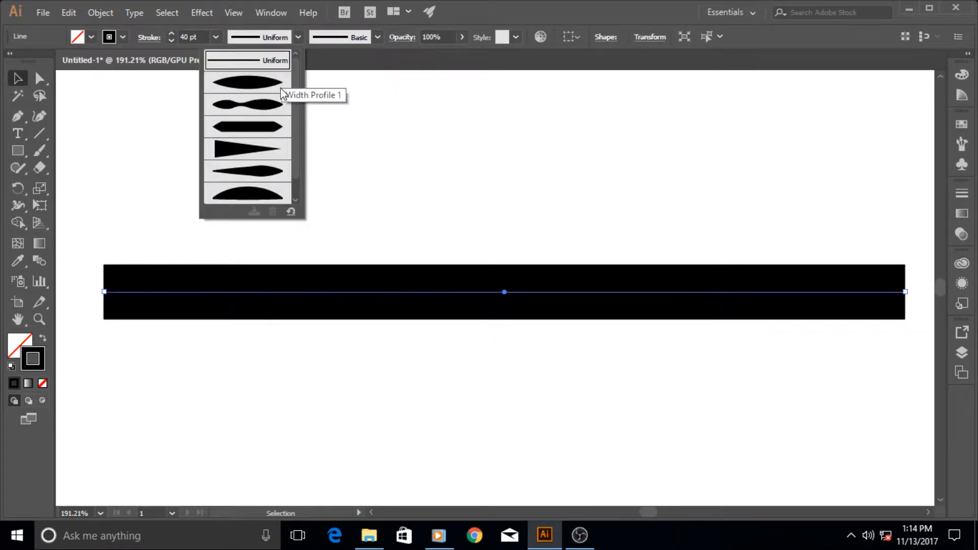
{"action": "scroll", "coordinate": [298, 81], "scroll_direction": "down", "scroll_amount": 1}
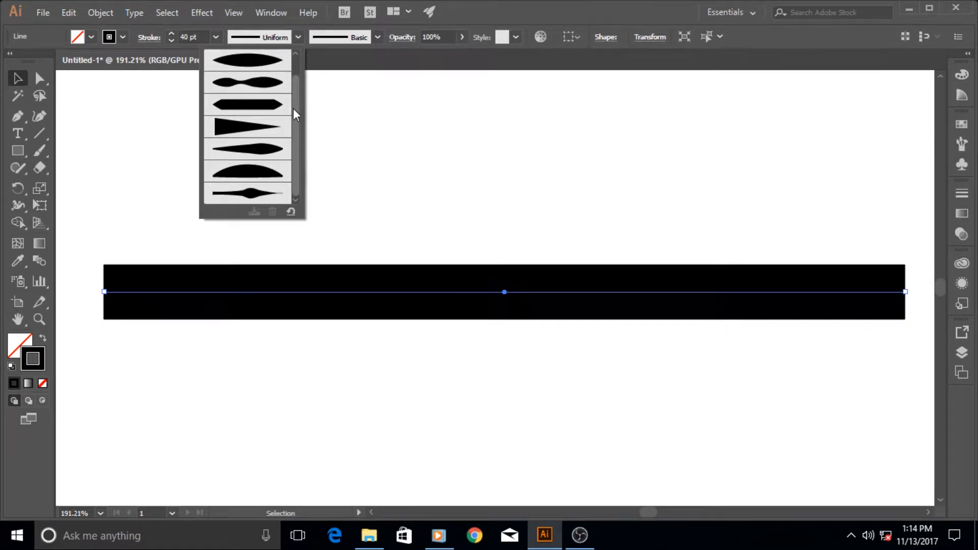
{"action": "left_click", "coordinate": [254, 127]}
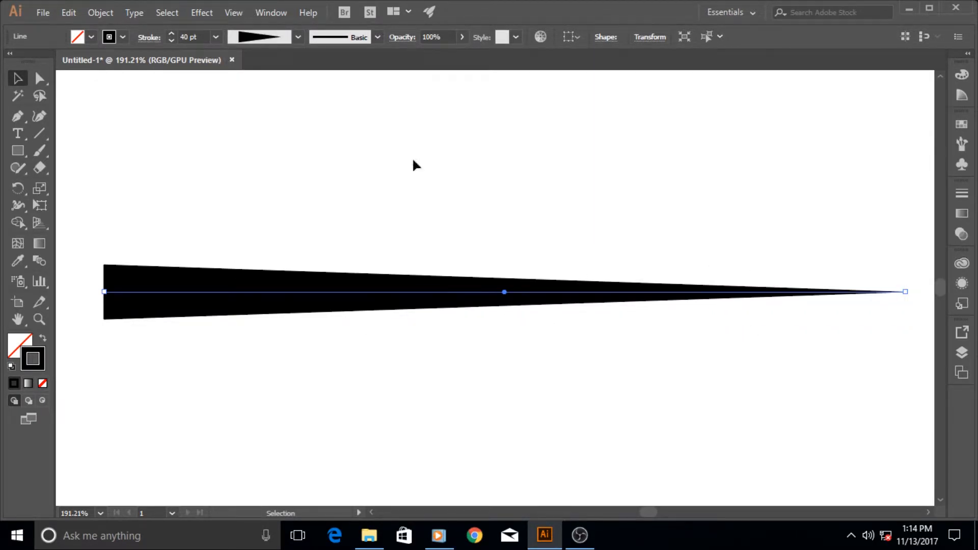
Reset the stroke's width profile back to Uniform.
{"action": "left_click", "coordinate": [298, 38]}
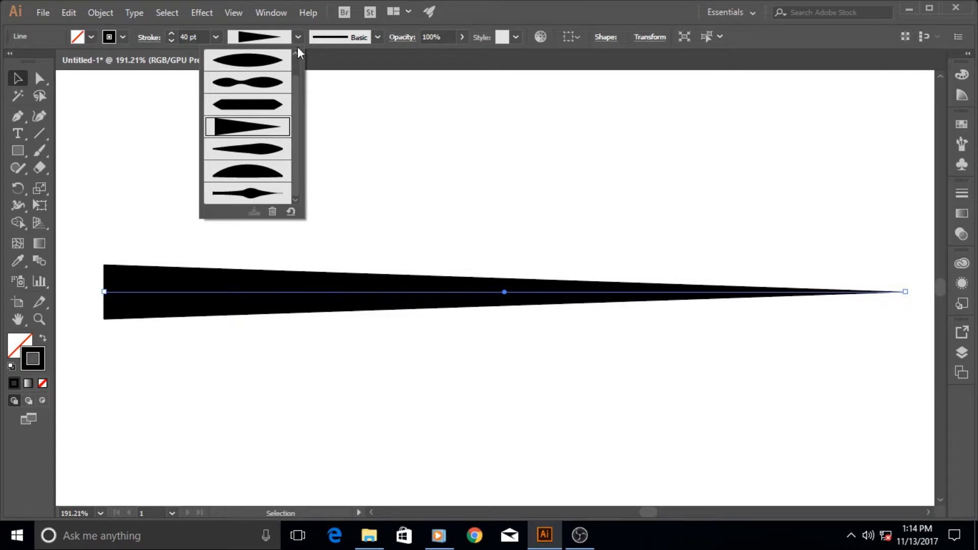
{"action": "left_click", "coordinate": [298, 38]}
{"action": "left_click", "coordinate": [298, 36]}
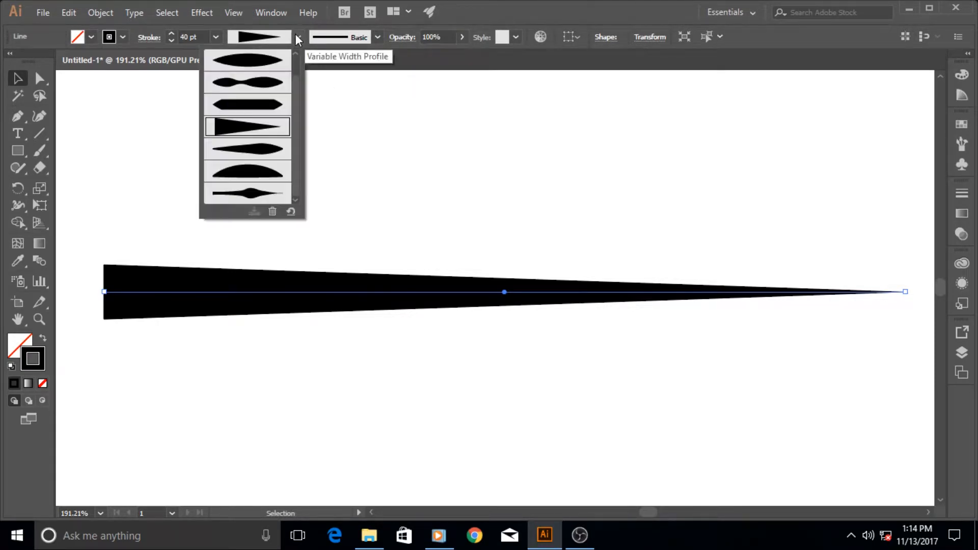
{"action": "left_click_drag", "start_coordinate": [294, 106], "coordinate": [297, 68]}
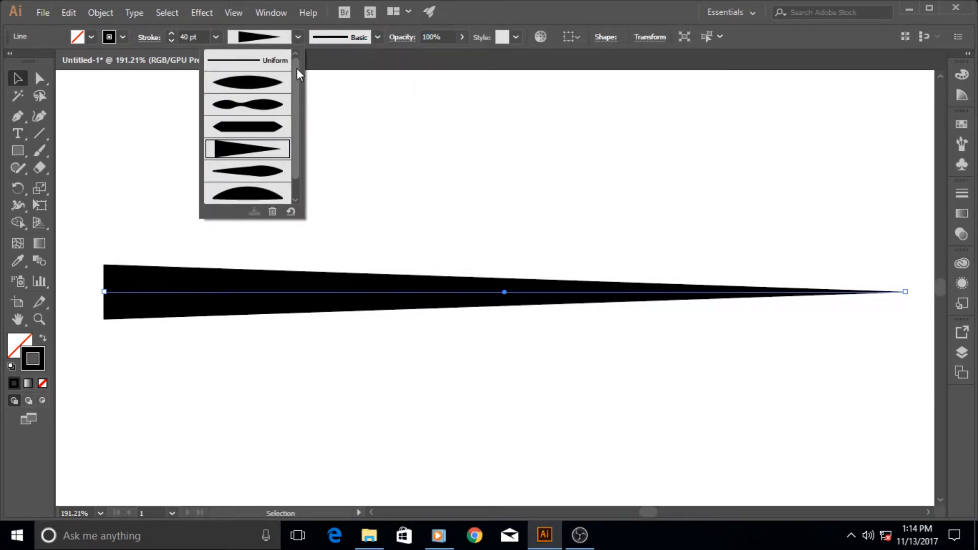
{"action": "left_click", "coordinate": [264, 68]}
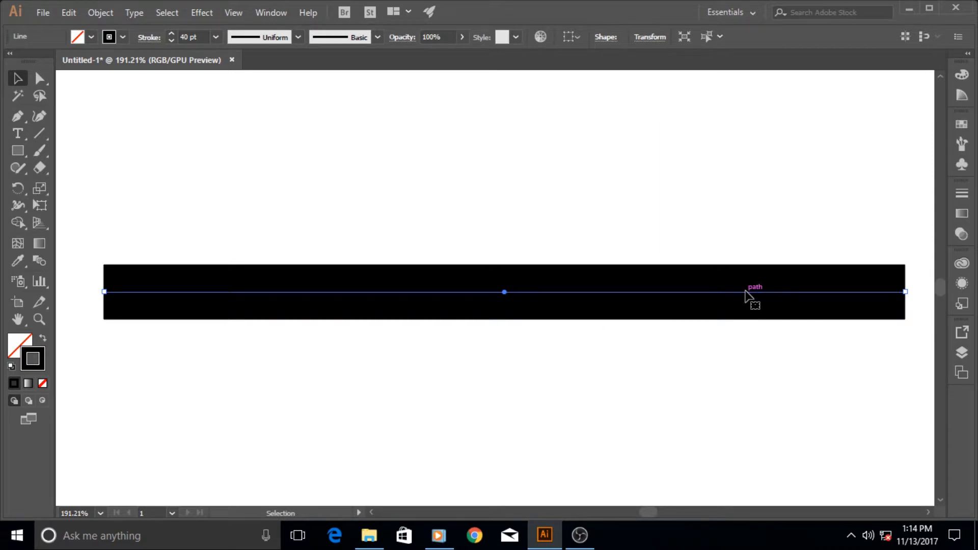
{"action": "left_click", "coordinate": [296, 37]}
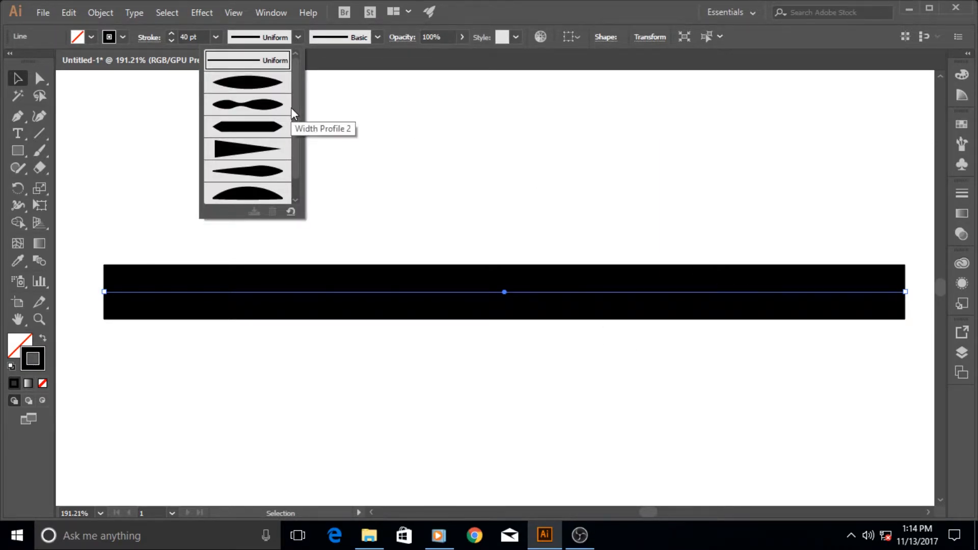
{"action": "left_click", "coordinate": [299, 36]}
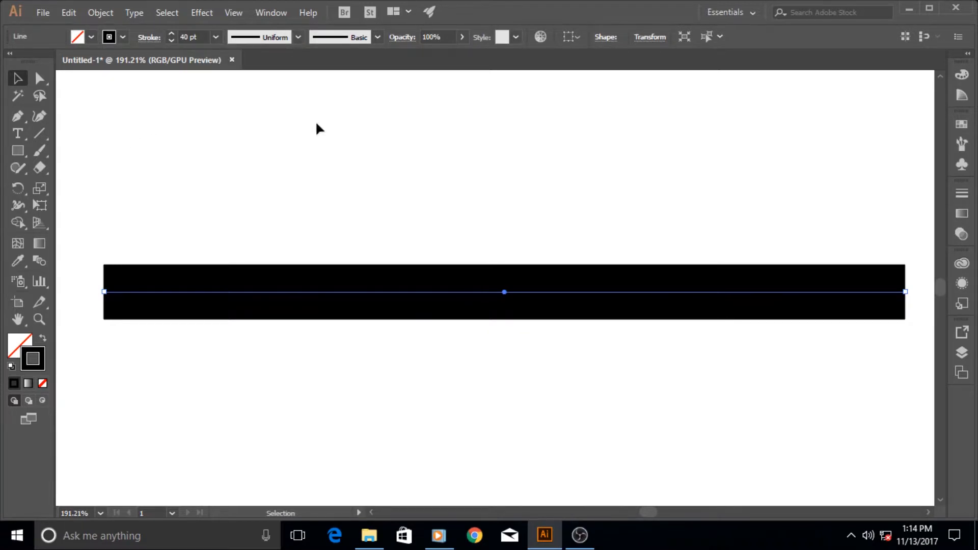
Widen the stroke at its middle with the Width tool.
{"action": "left_click", "coordinate": [20, 206]}
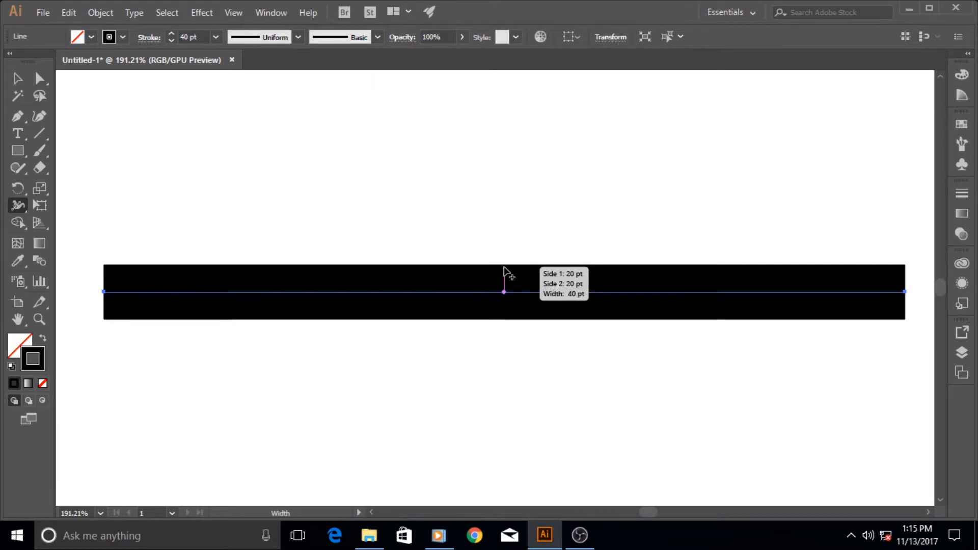
{"action": "key", "text": "ctrl+space"}
{"action": "left_click_drag", "start_coordinate": [505, 264], "coordinate": [568, 264]}
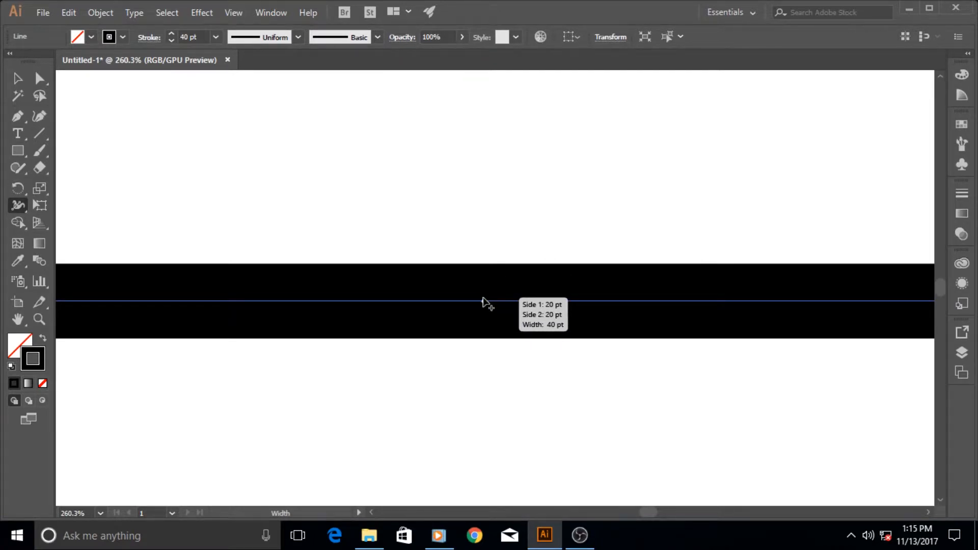
{"action": "mouse_move", "coordinate": [483, 301]}
{"action": "left_mouse_down"}
{"action": "mouse_move", "coordinate": [490, 186]}
{"action": "mouse_move", "coordinate": [488, 195]}
{"action": "mouse_move", "coordinate": [487, 300]}
{"action": "mouse_move", "coordinate": [498, 191]}
{"action": "mouse_move", "coordinate": [443, 192]}
{"action": "left_mouse_up"}
{"action": "key", "text": "ctrl+space"}
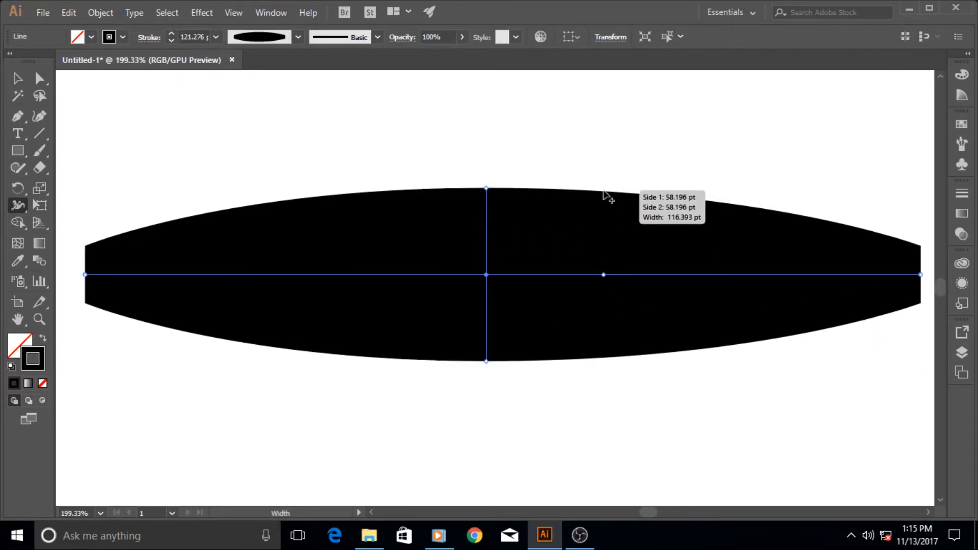
Add width points along the stroke, narrowing sections and tapering both ends to sharp points.
{"action": "left_click_drag", "start_coordinate": [604, 201], "coordinate": [604, 247]}
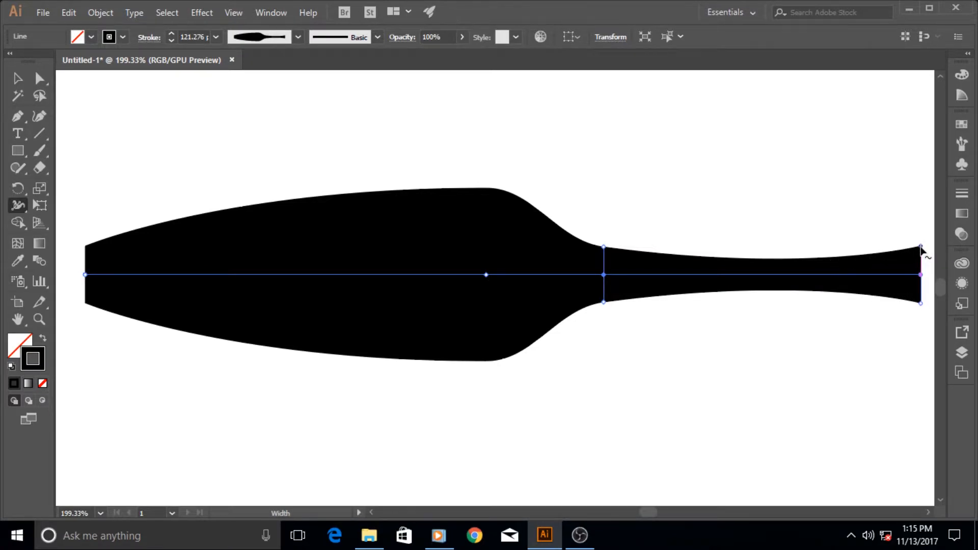
{"action": "left_click_drag", "start_coordinate": [920, 247], "coordinate": [920, 275]}
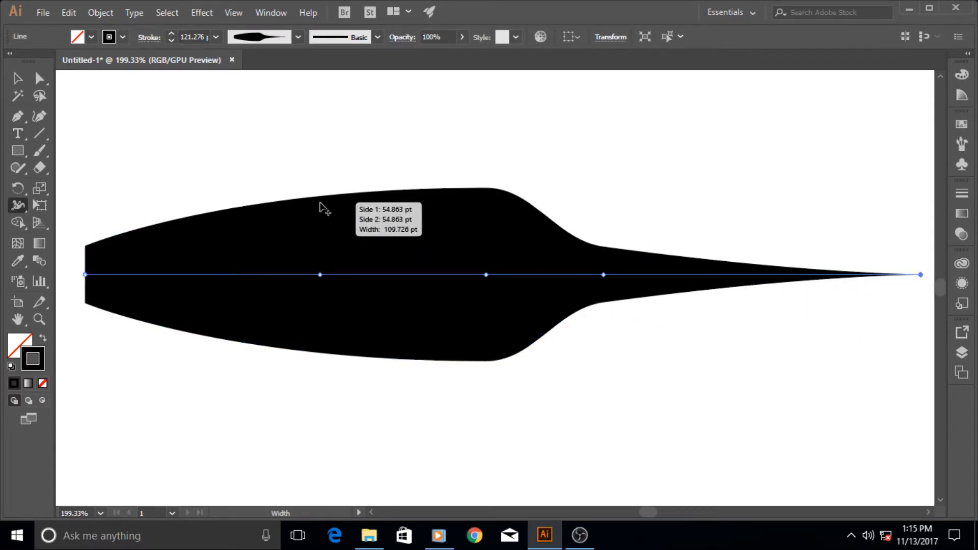
{"action": "mouse_move", "coordinate": [295, 205]}
{"action": "left_mouse_down"}
{"action": "mouse_move", "coordinate": [294, 251]}
{"action": "mouse_move", "coordinate": [295, 232]}
{"action": "left_mouse_up"}
{"action": "left_click_drag", "start_coordinate": [86, 247], "coordinate": [86, 275]}
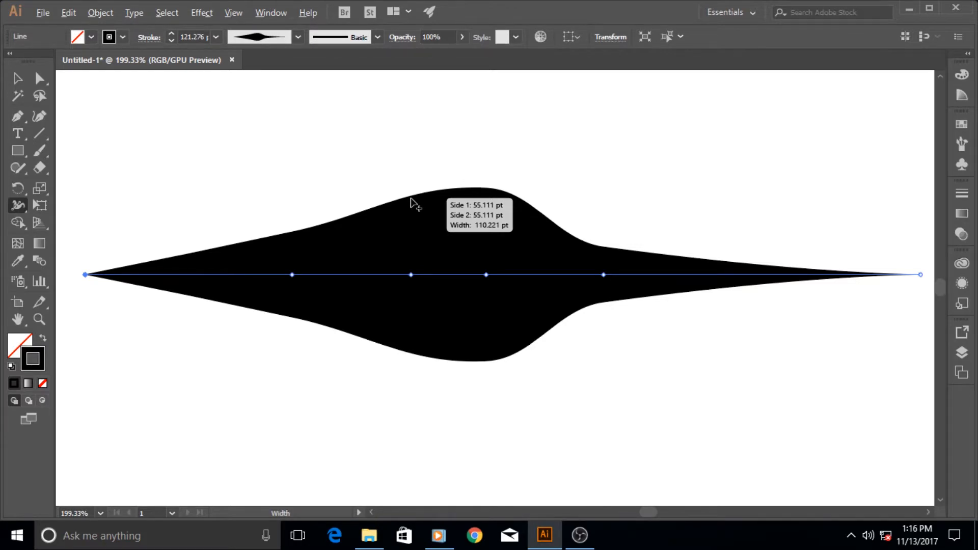
{"action": "left_click_drag", "start_coordinate": [411, 199], "coordinate": [414, 256]}
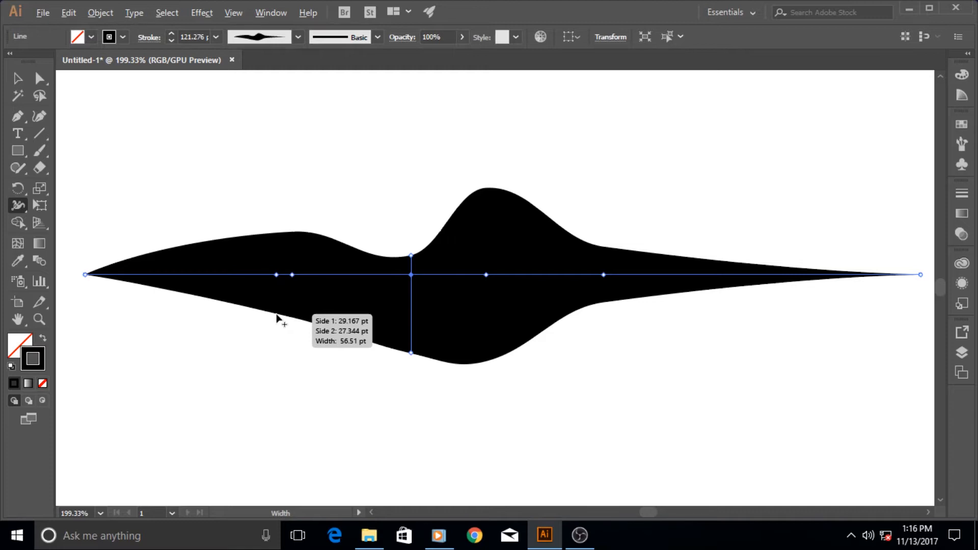
{"action": "left_click_drag", "start_coordinate": [276, 316], "coordinate": [284, 293]}
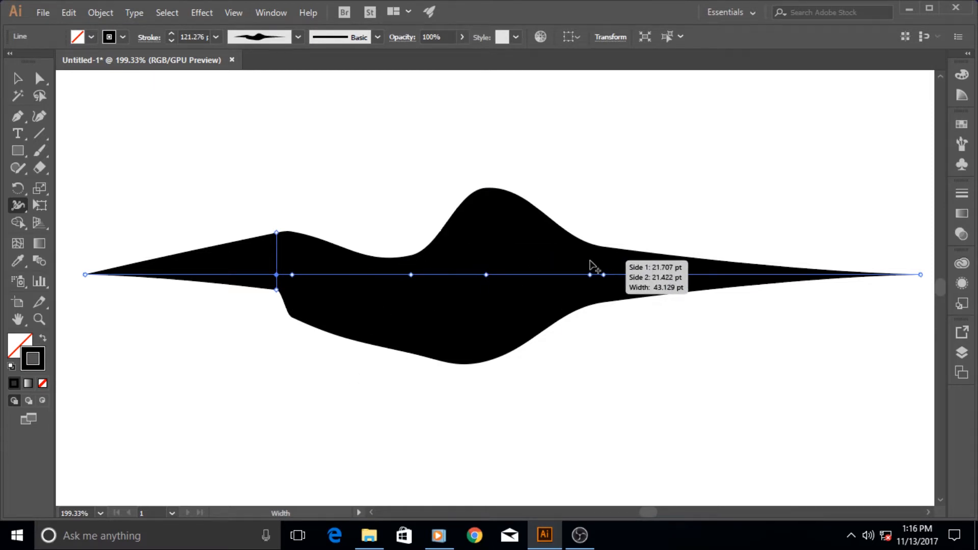
Save the custom stroke shape as a new variable width profile named with the user's name.
{"action": "left_click", "coordinate": [298, 41]}
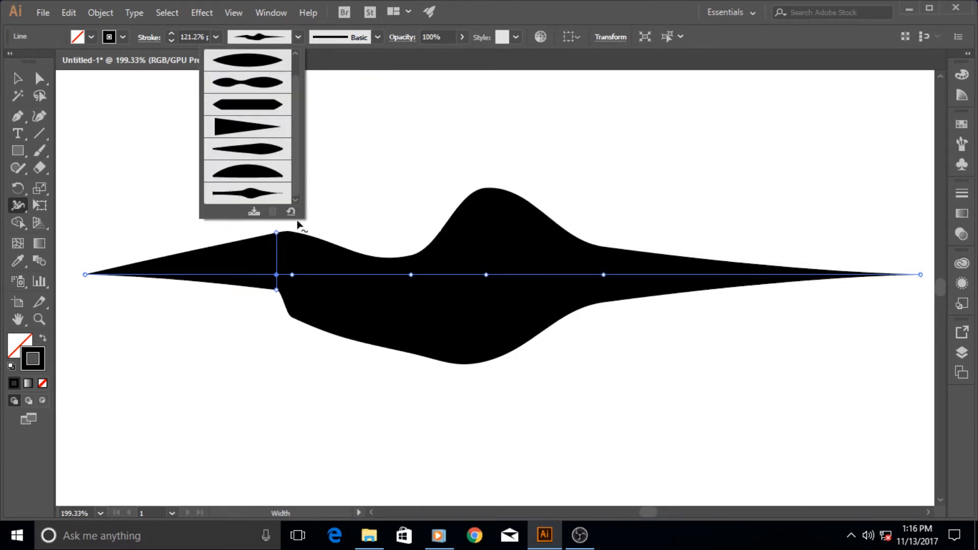
{"action": "left_click", "coordinate": [255, 213]}
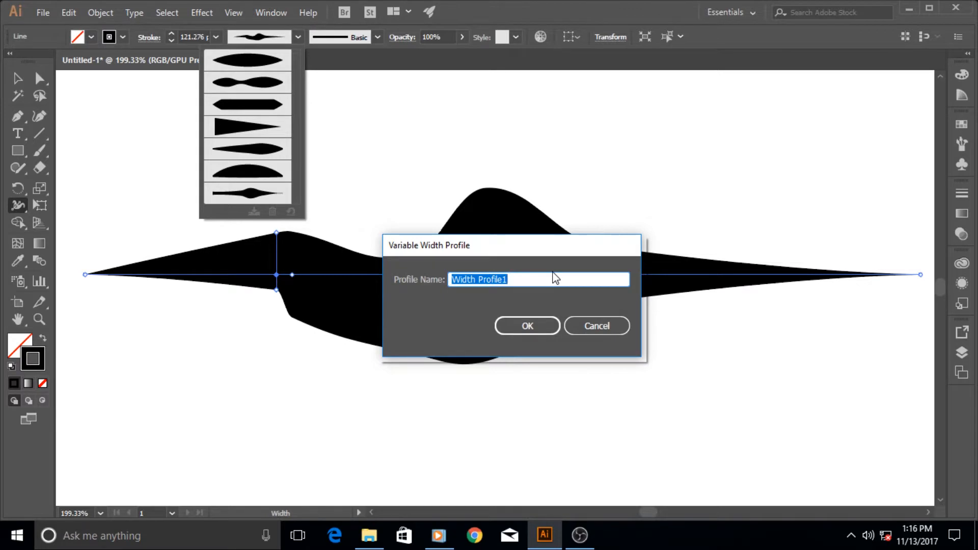
{"action": "type", "text": "Saif"}
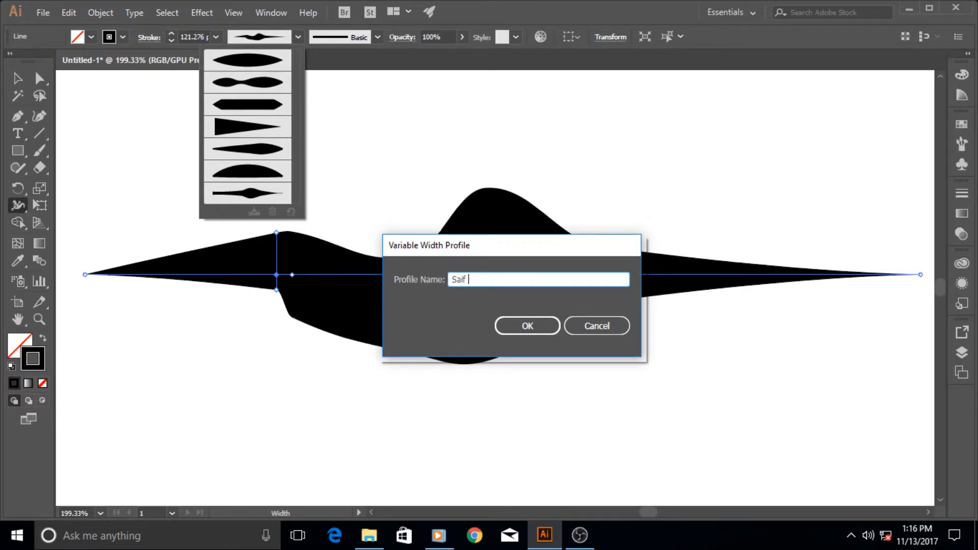
{"action": "type", "text": " Stroke"}
{"action": "left_click", "coordinate": [549, 325]}
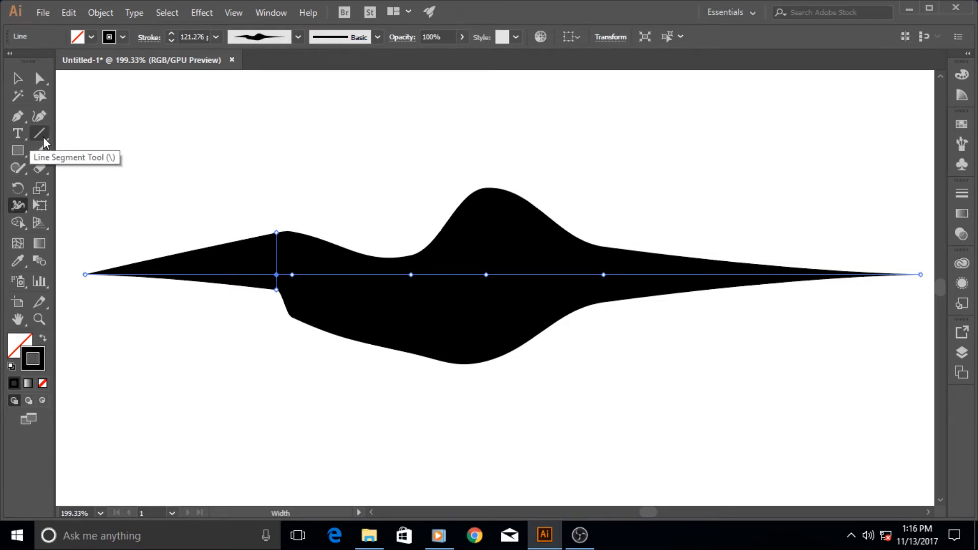
Draw a spiral with the Spiral tool above the right end of the stroke.
{"action": "left_click", "coordinate": [44, 136]}
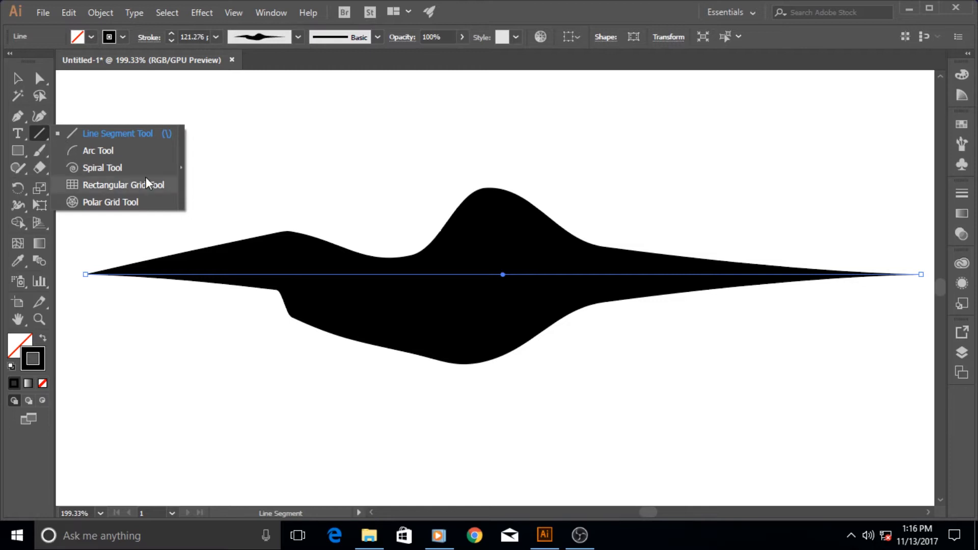
{"action": "left_click", "coordinate": [109, 167]}
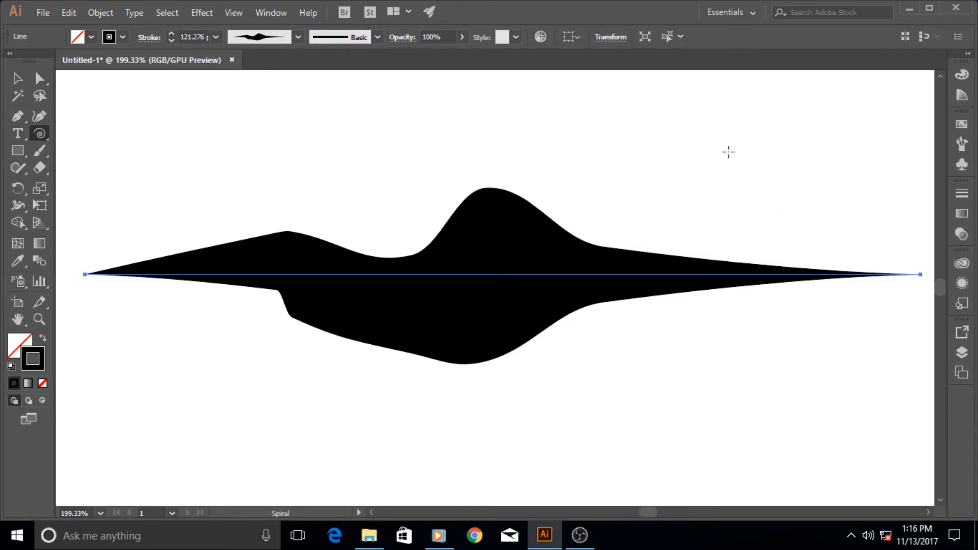
{"action": "mouse_move", "coordinate": [727, 150]}
{"action": "left_mouse_down"}
{"action": "mouse_move", "coordinate": [768, 212]}
{"action": "mouse_move", "coordinate": [774, 242]}
{"action": "mouse_move", "coordinate": [781, 233]}
{"action": "left_mouse_up"}
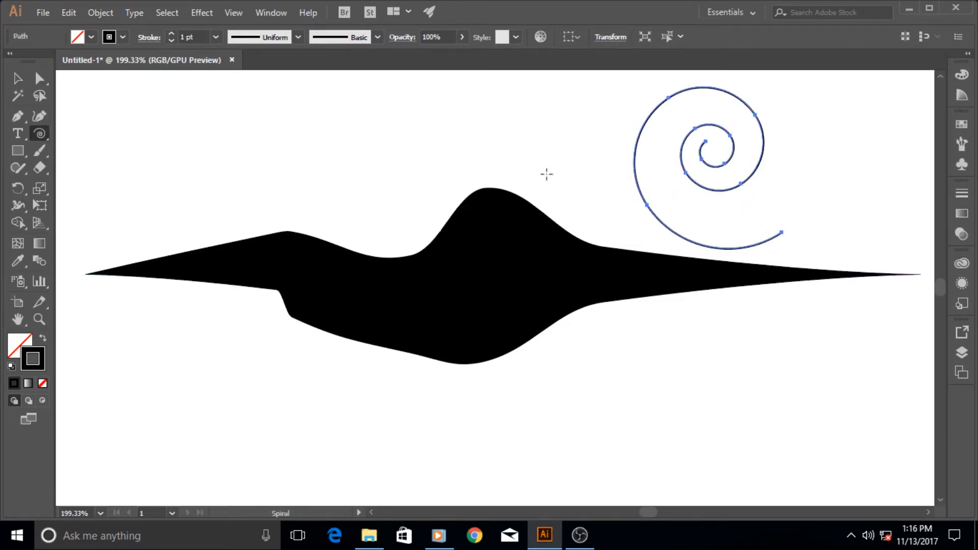
Set the spiral's stroke weight to 10 pt, apply the saved custom width profile, and deselect it.
{"action": "left_click", "coordinate": [215, 36]}
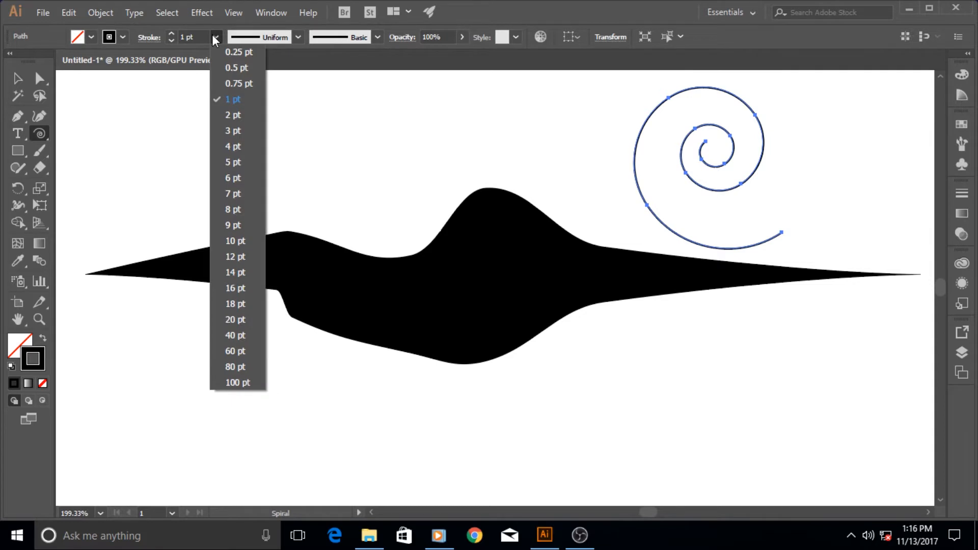
{"action": "left_click", "coordinate": [236, 240]}
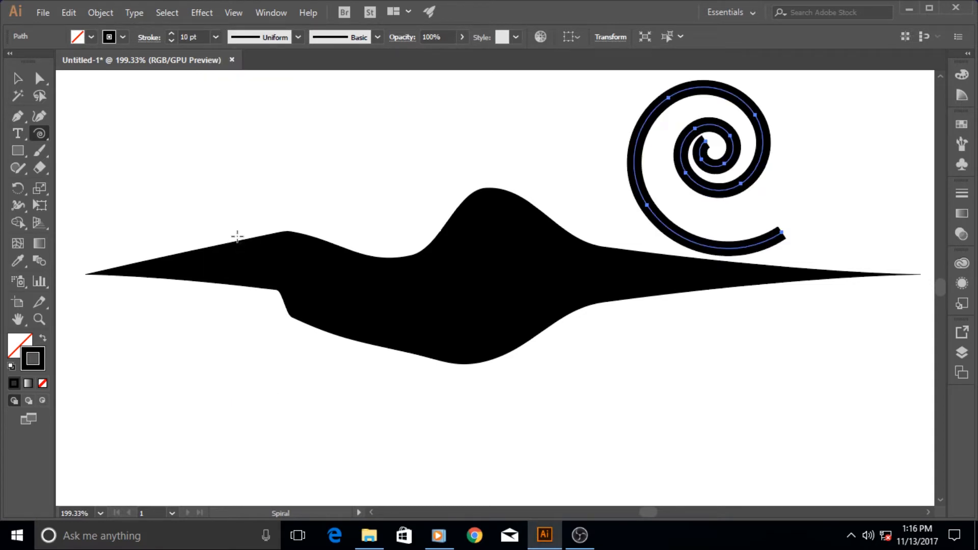
{"action": "left_click", "coordinate": [298, 36]}
{"action": "left_click_drag", "start_coordinate": [293, 128], "coordinate": [298, 166]}
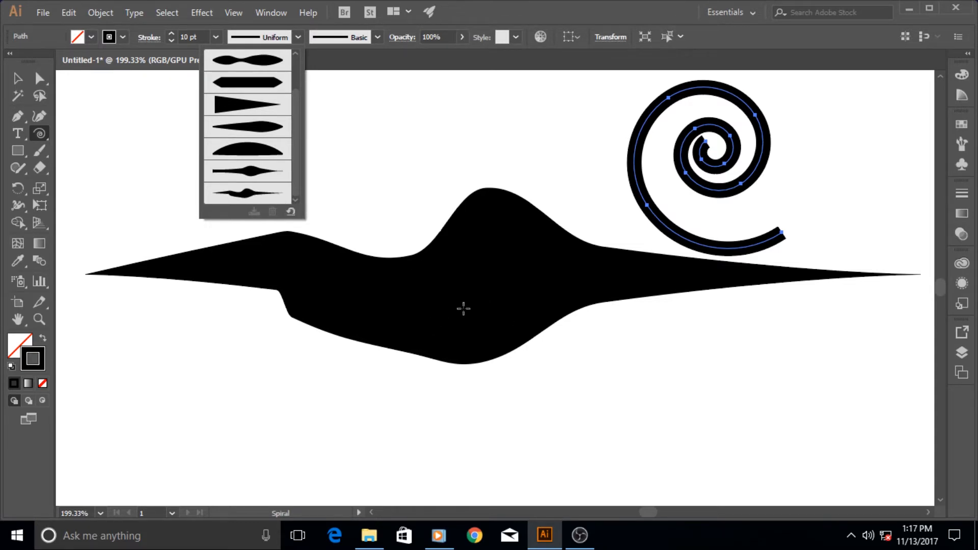
{"action": "left_click", "coordinate": [251, 195]}
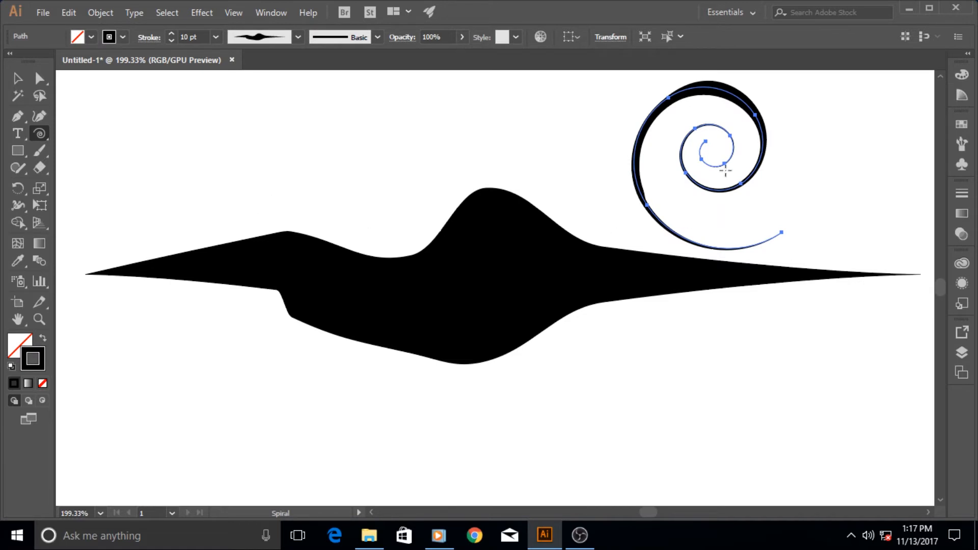
{"action": "left_click", "coordinate": [17, 78]}
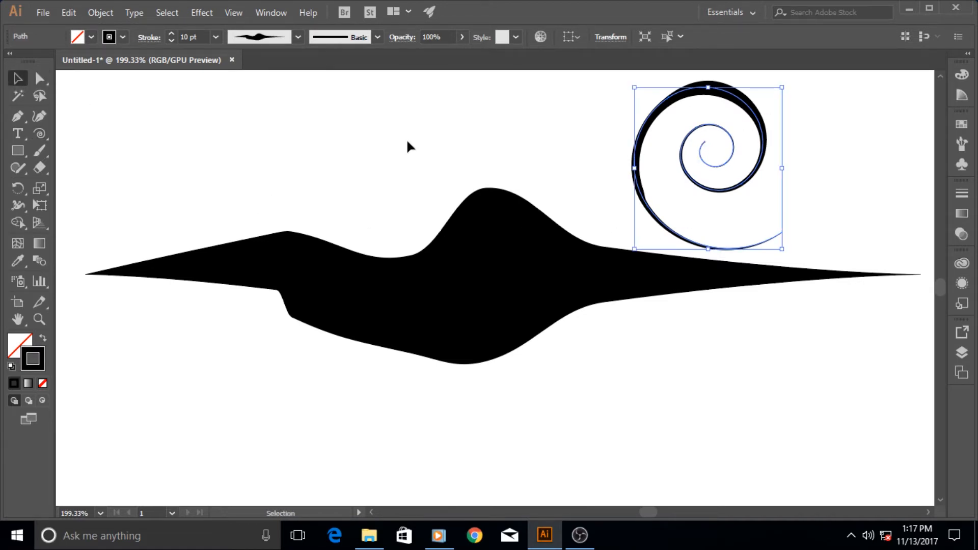
{"action": "left_click", "coordinate": [428, 151]}
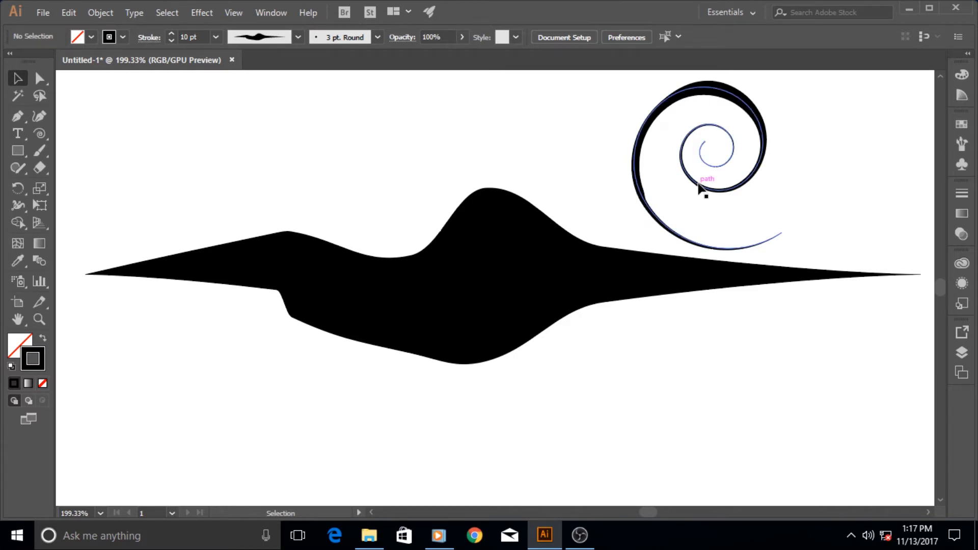
Undo the custom width profile on the spiral, then redo it to compare with Uniform.
{"action": "key", "text": "ctrl+z"}
{"action": "left_click", "coordinate": [827, 192]}
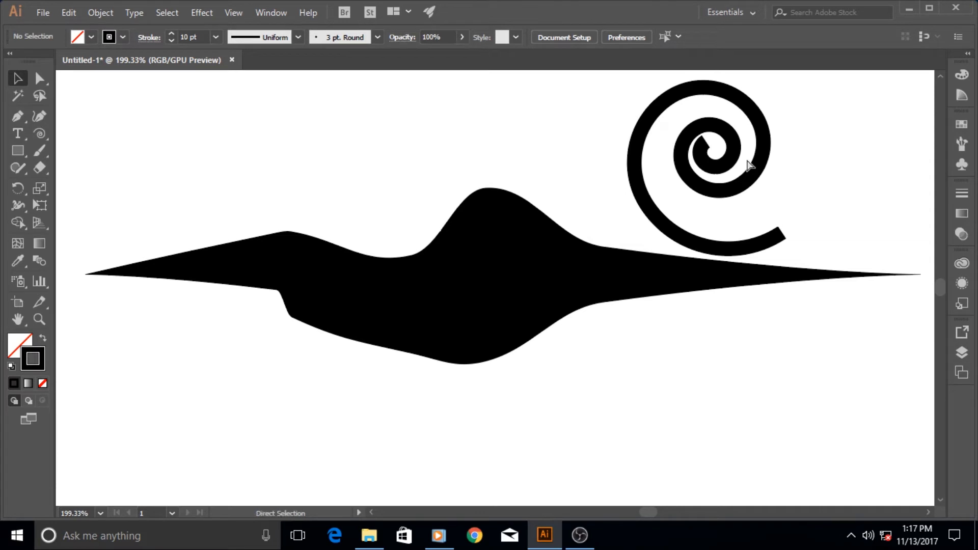
{"action": "key", "text": "ctrl+shift+z"}
{"action": "left_click", "coordinate": [849, 173]}
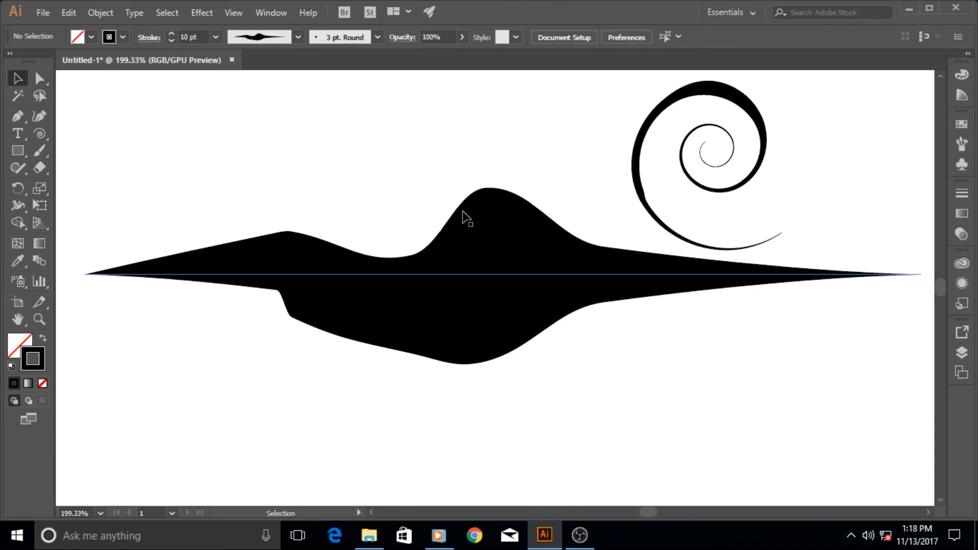
{"action": "left_click", "coordinate": [545, 535]}
{"action": "right_click", "coordinate": [466, 182]}
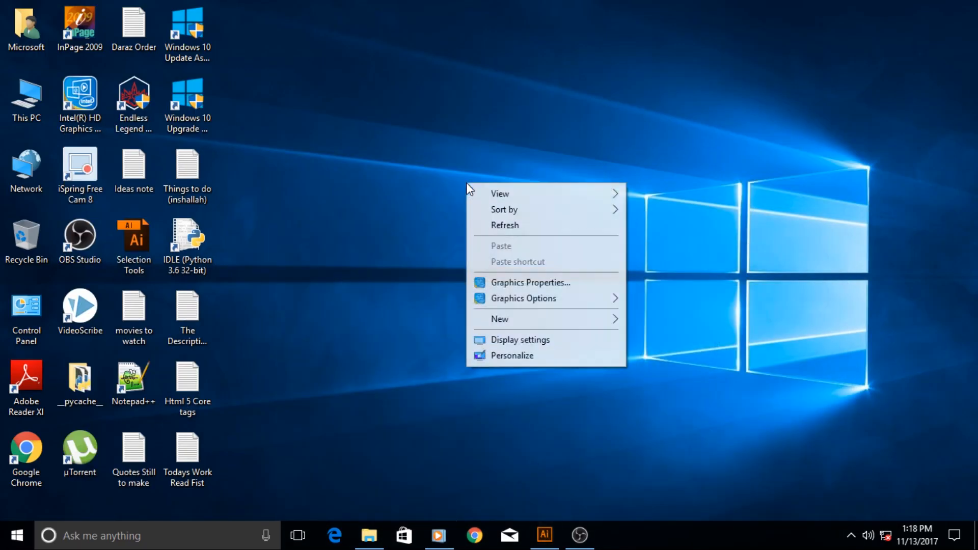